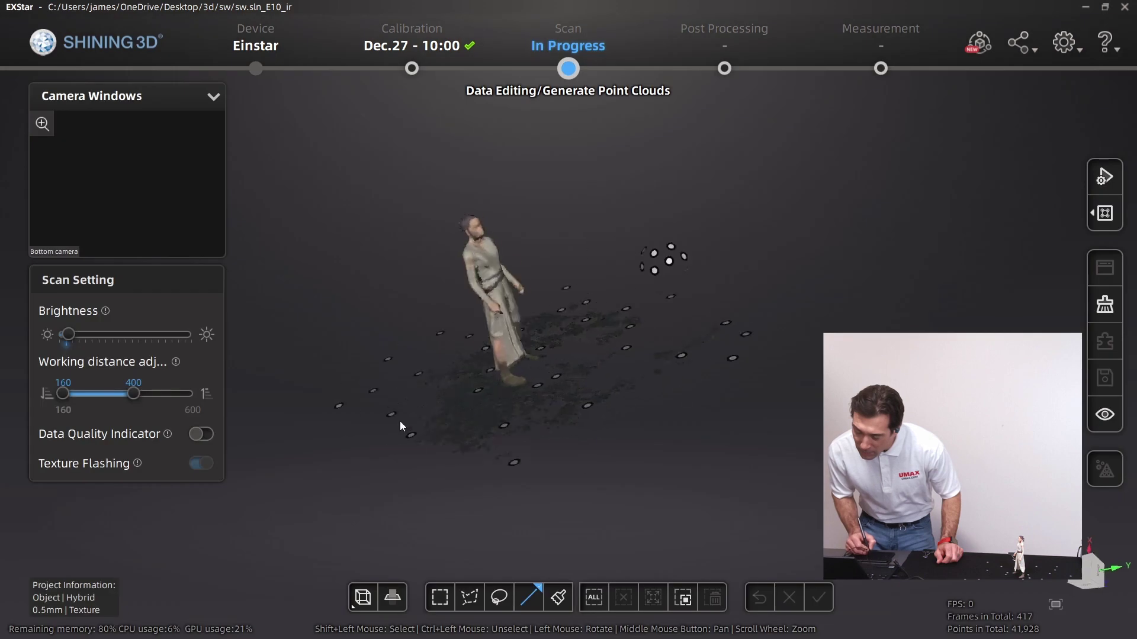
Turn the scanned standing figure upright to inspect the point cloud
{"action": "left_click_drag", "start_coordinate": [400, 425], "coordinate": [380, 601]}
View the marker floor edge-on and select the floor points along a line
{"action": "left_click", "coordinate": [393, 597]}
{"action": "left_click_drag", "start_coordinate": [608, 408], "coordinate": [591, 331]}
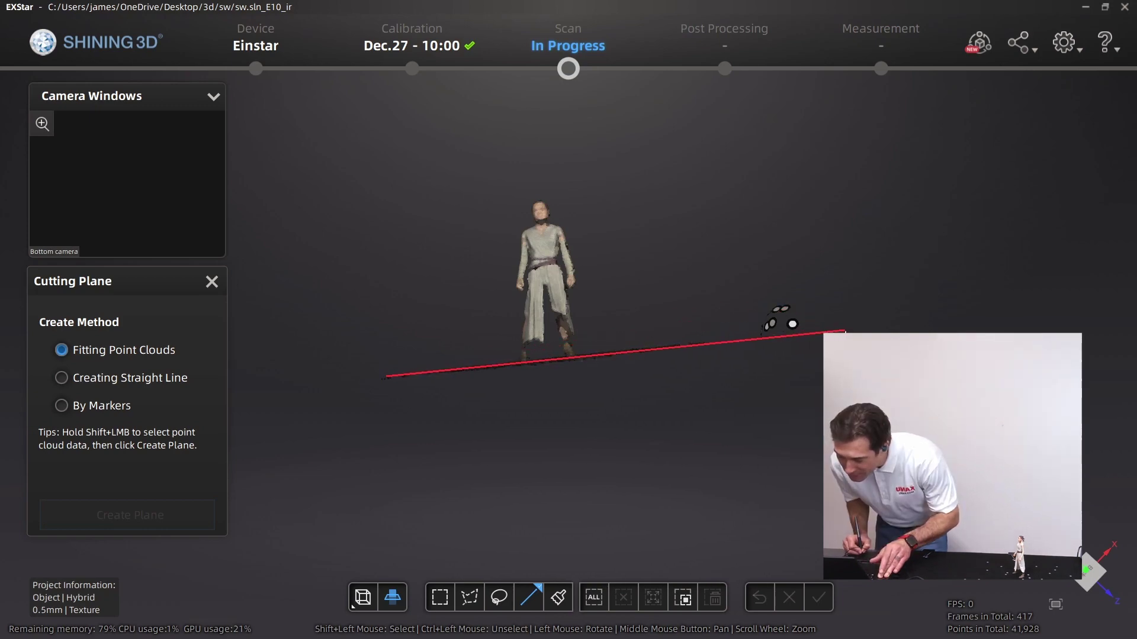
{"action": "left_click_drag", "start_coordinate": [847, 331], "coordinate": [847, 331], "text": "shift"}
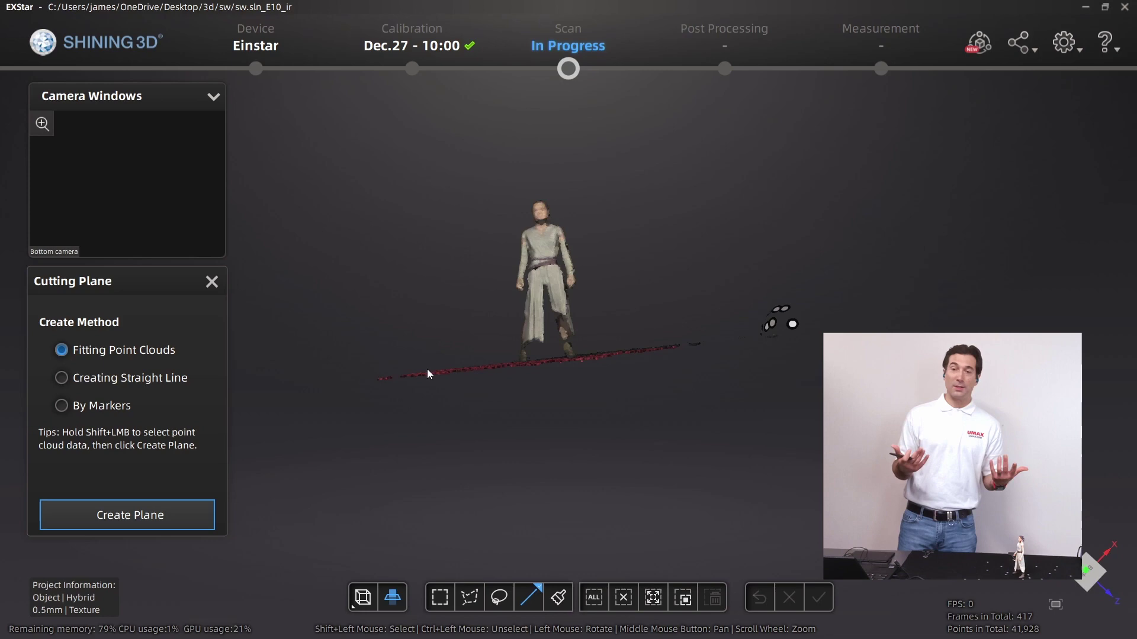
Create a cutting plane from the selected floor points and delete everything below it
{"action": "left_click_drag", "start_coordinate": [429, 374], "coordinate": [509, 371]}
{"action": "mouse_move", "coordinate": [796, 431]}
{"action": "left_mouse_down"}
{"action": "mouse_move", "coordinate": [407, 277]}
{"action": "mouse_move", "coordinate": [451, 350]}
{"action": "mouse_move", "coordinate": [430, 354]}
{"action": "left_mouse_up"}
{"action": "left_click_drag", "start_coordinate": [519, 385], "coordinate": [450, 414]}
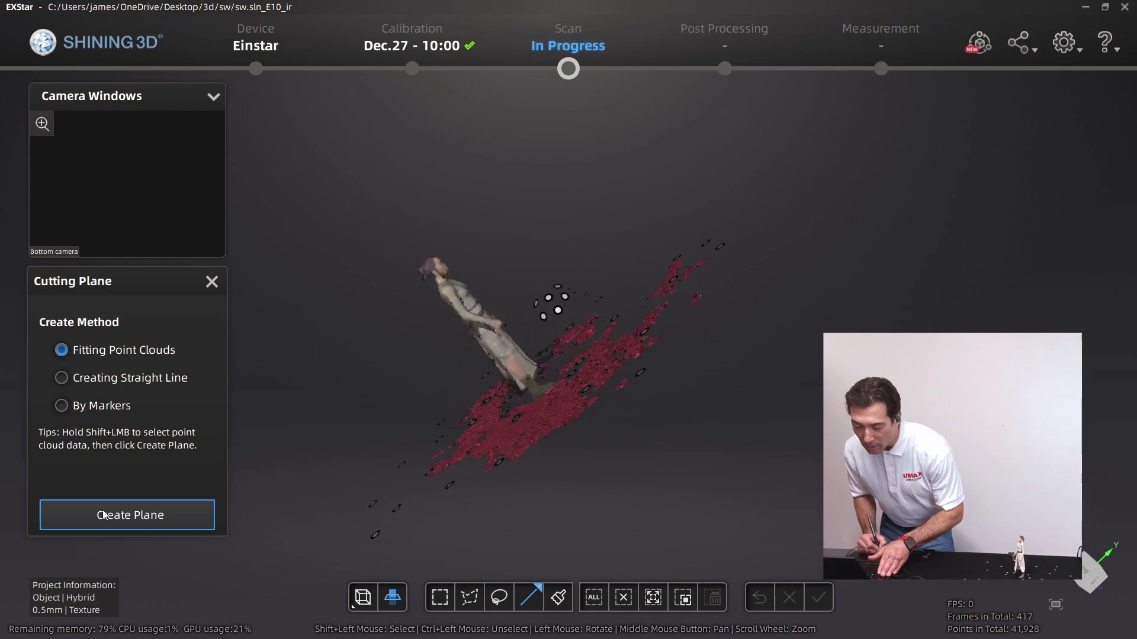
{"action": "left_click", "coordinate": [159, 515]}
{"action": "left_click_drag", "start_coordinate": [581, 344], "coordinate": [615, 289]}
{"action": "key", "text": "Return"}
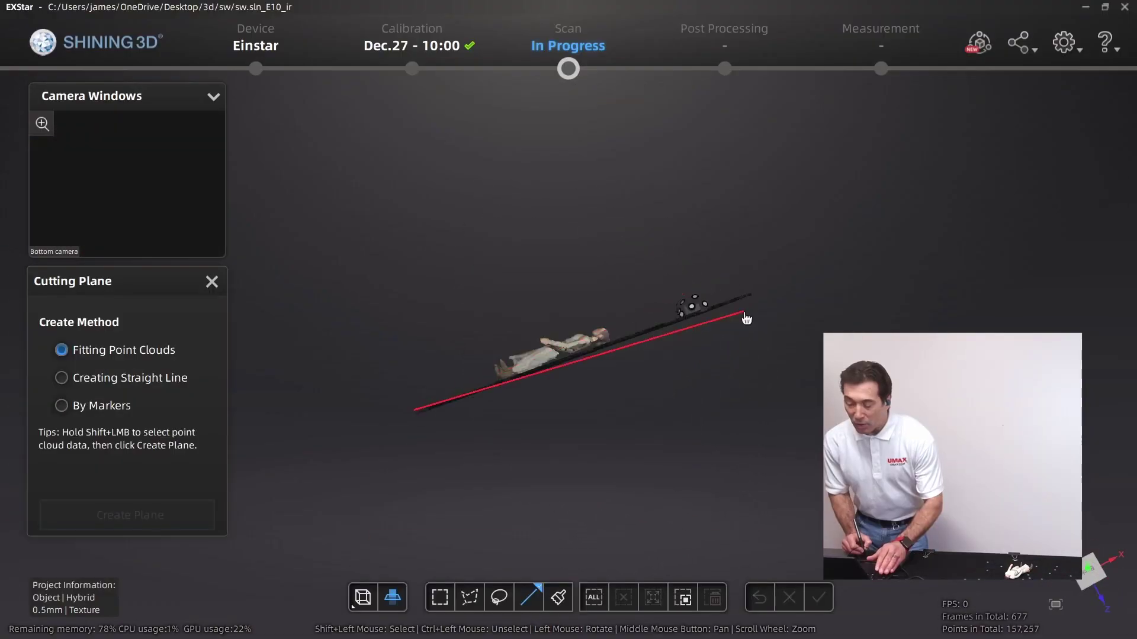
Line the cutting plane up with the scan bed, cut the bed away, and generate optimized point clouds
{"action": "left_click_drag", "start_coordinate": [746, 319], "coordinate": [672, 279]}
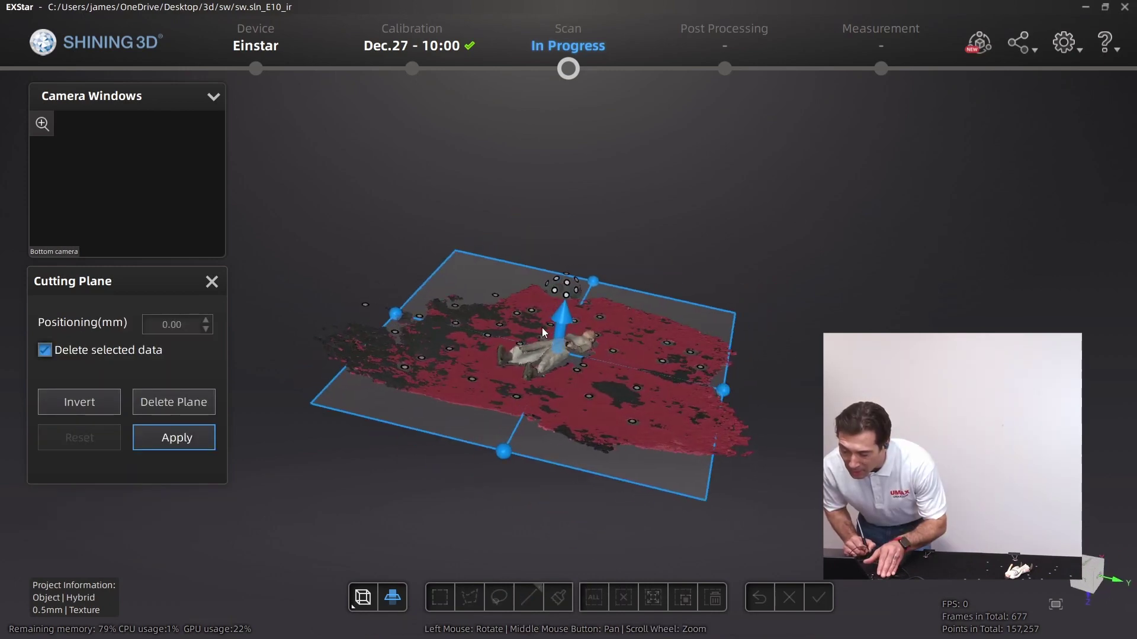
{"action": "left_click_drag", "start_coordinate": [557, 313], "coordinate": [779, 368]}
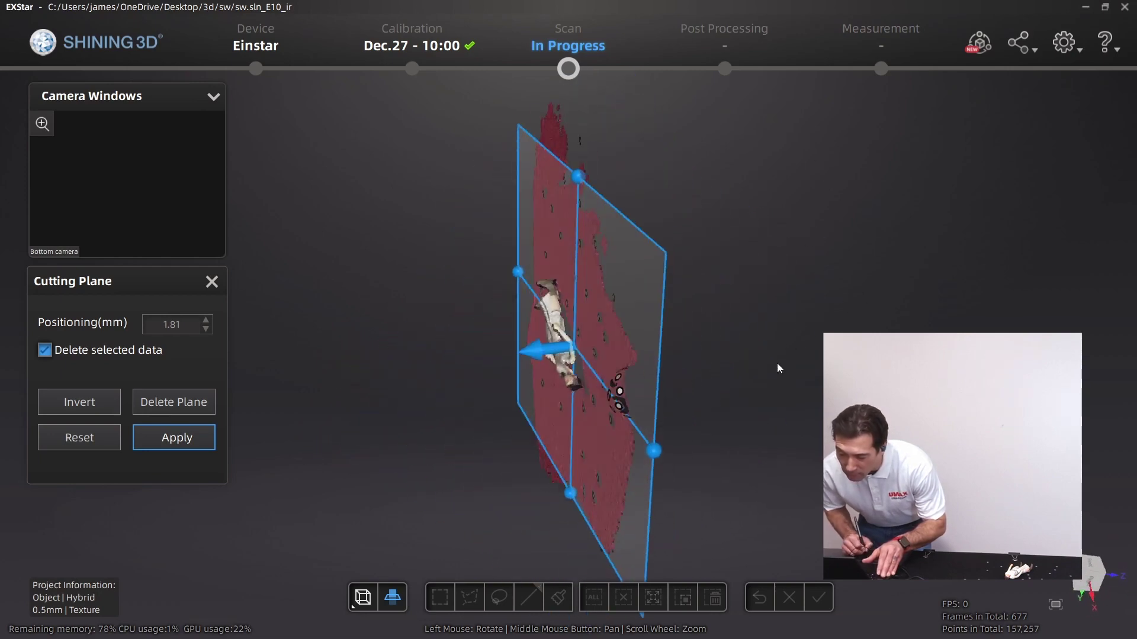
{"action": "left_click", "coordinate": [189, 437]}
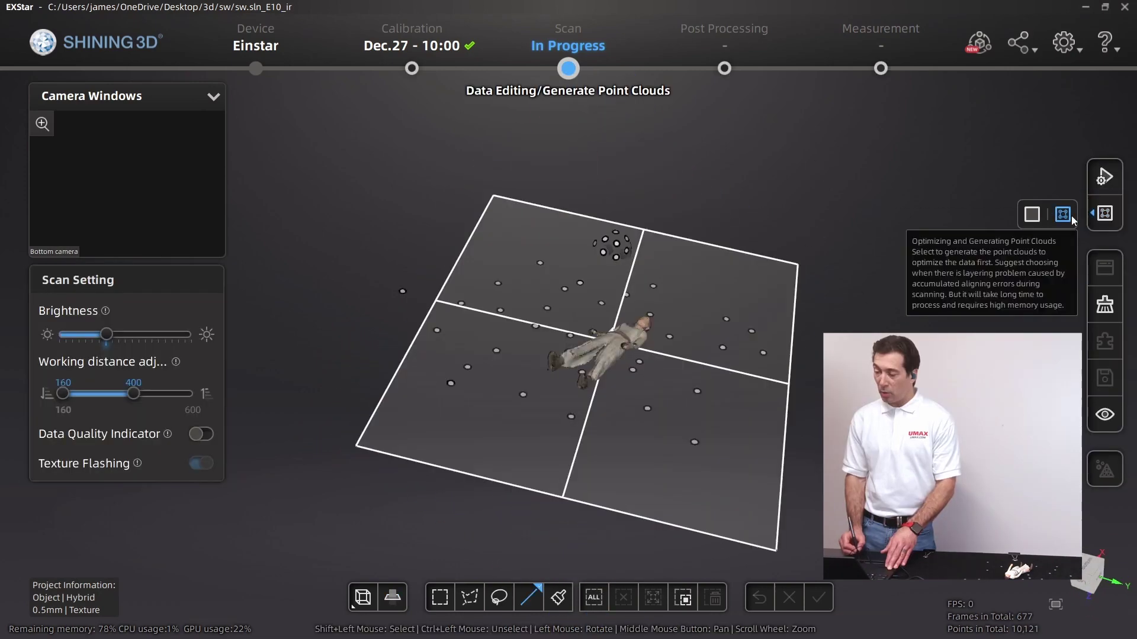
{"action": "left_click", "coordinate": [1104, 215]}
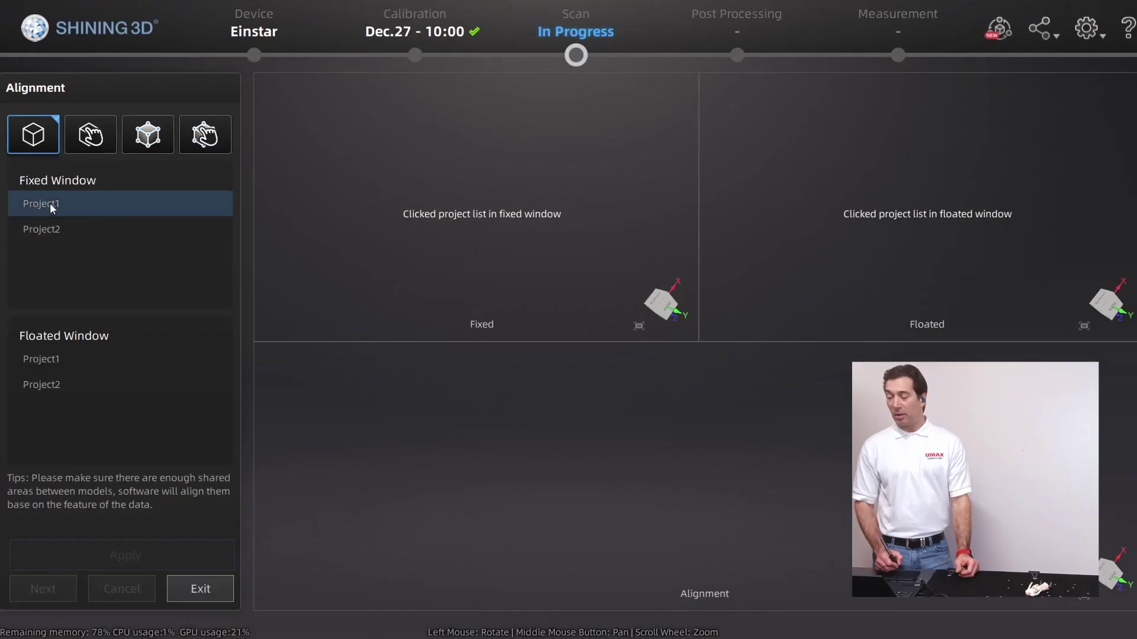
Auto-align Project2 as the floated scan onto Project1 as the fixed scan, then exit alignment
{"action": "left_click", "coordinate": [50, 204]}
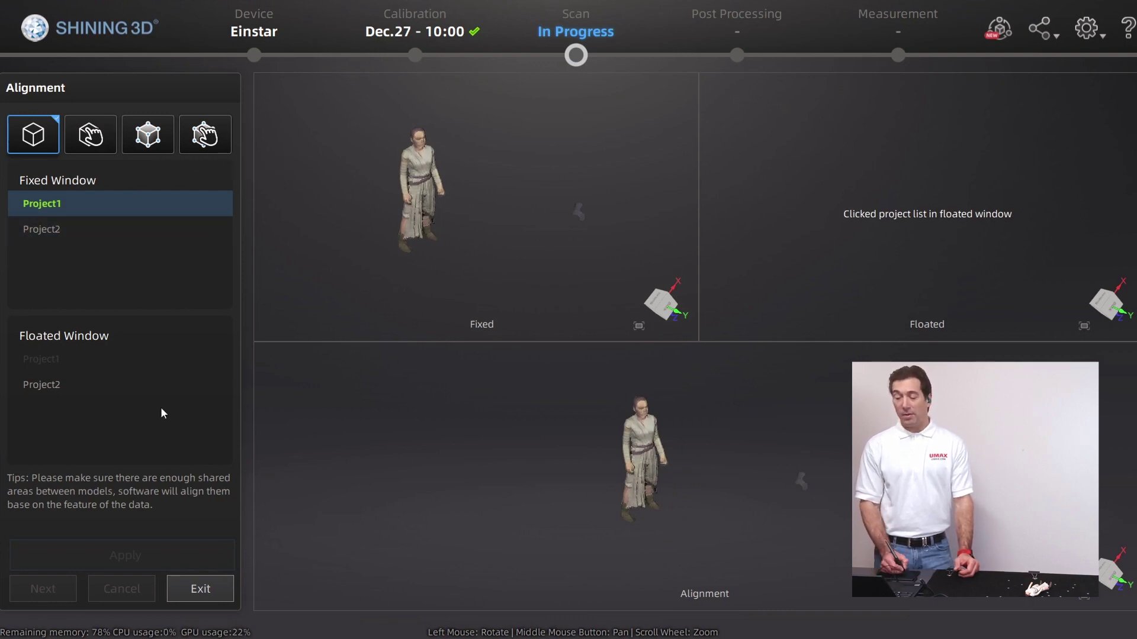
{"action": "left_click", "coordinate": [68, 230]}
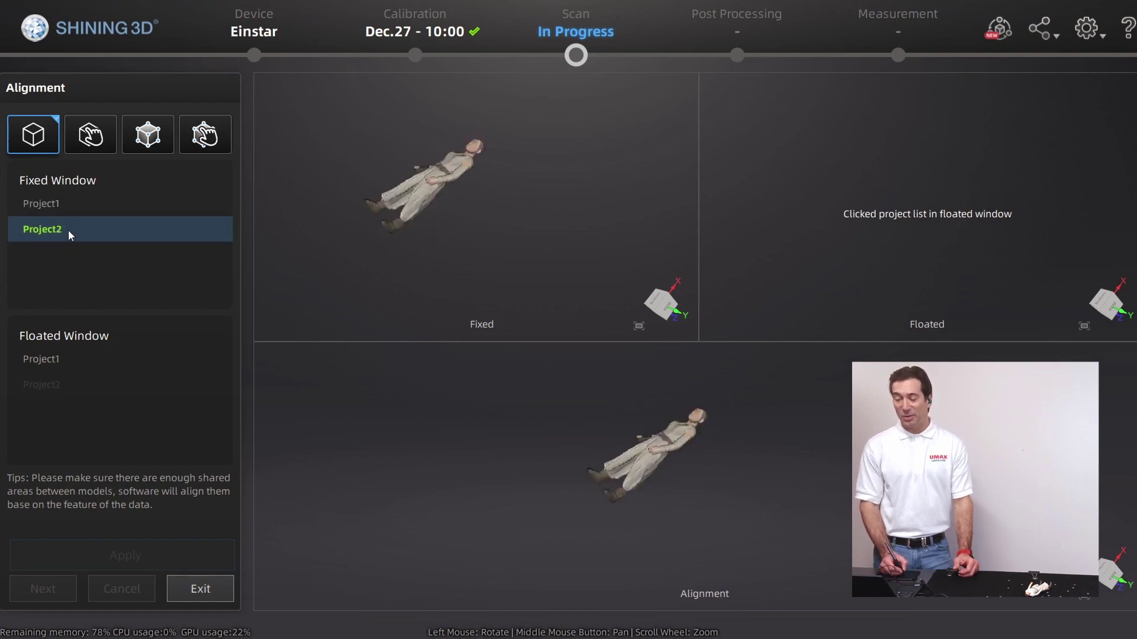
{"action": "left_click", "coordinate": [98, 208]}
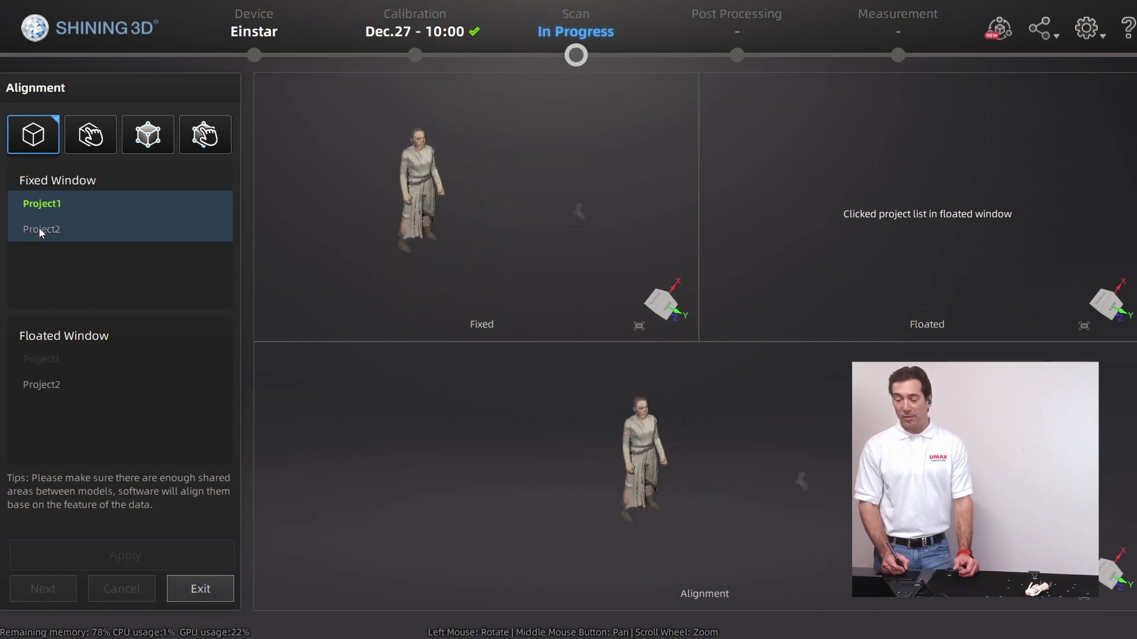
{"action": "left_click", "coordinate": [64, 386]}
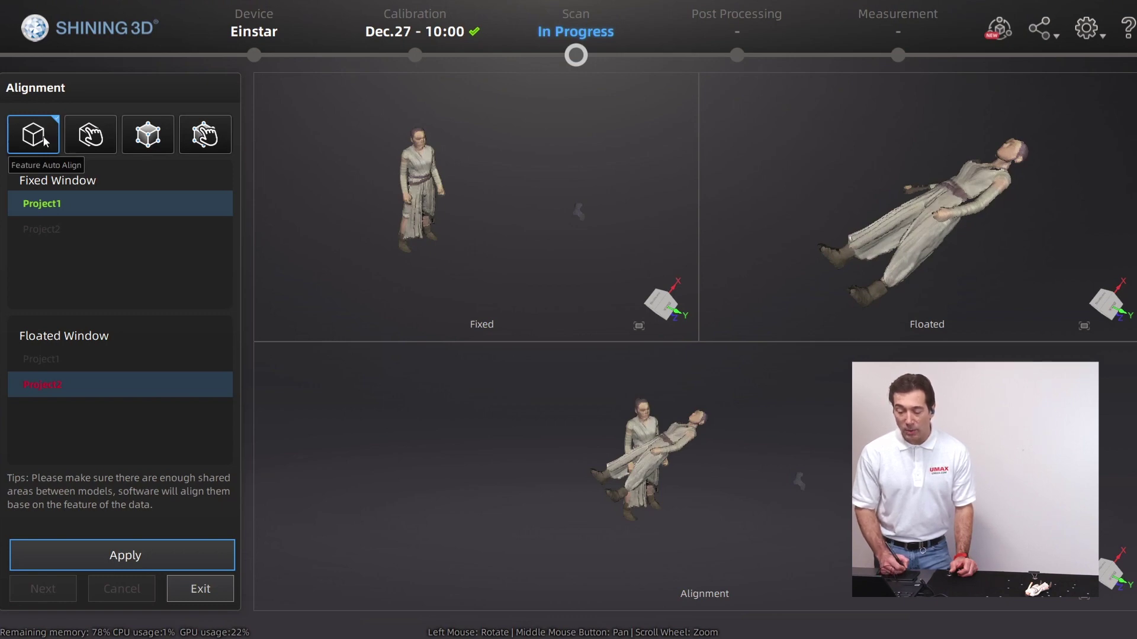
{"action": "left_click", "coordinate": [131, 560]}
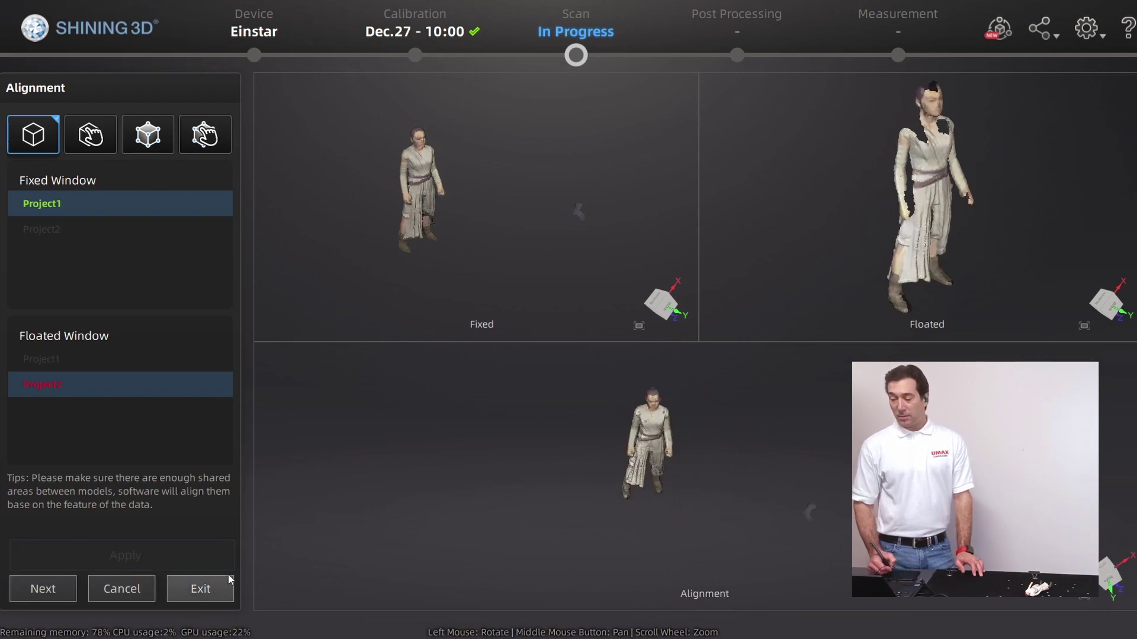
{"action": "left_click", "coordinate": [184, 597]}
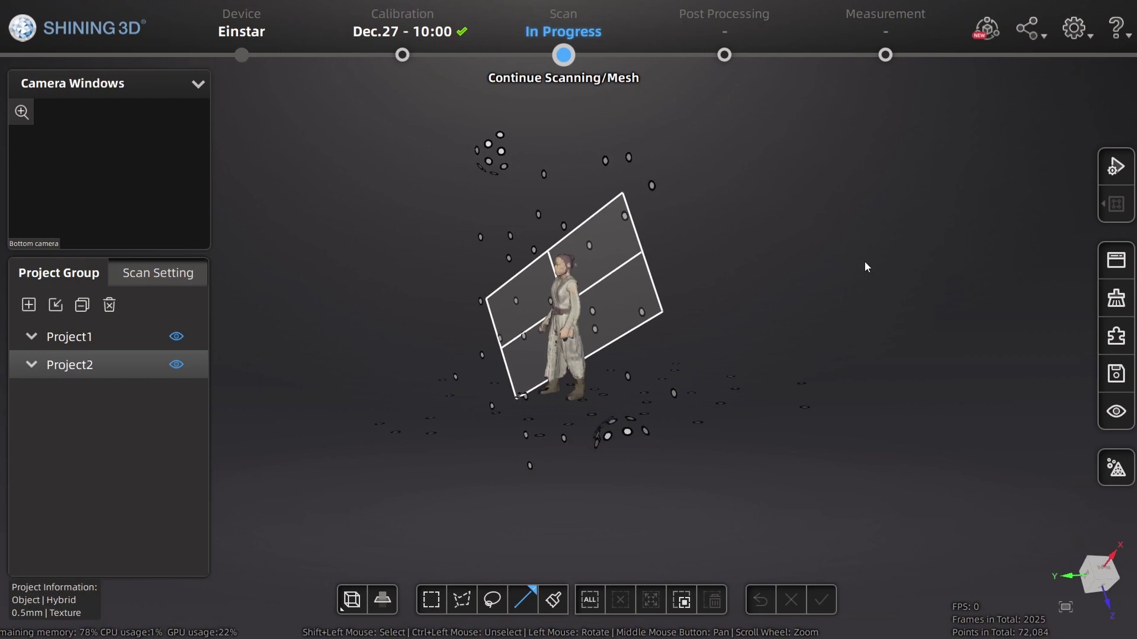
Mesh the aligned point clouds at medium quality into 123,772 triangles and accept the result
{"action": "left_click", "coordinate": [1117, 470]}
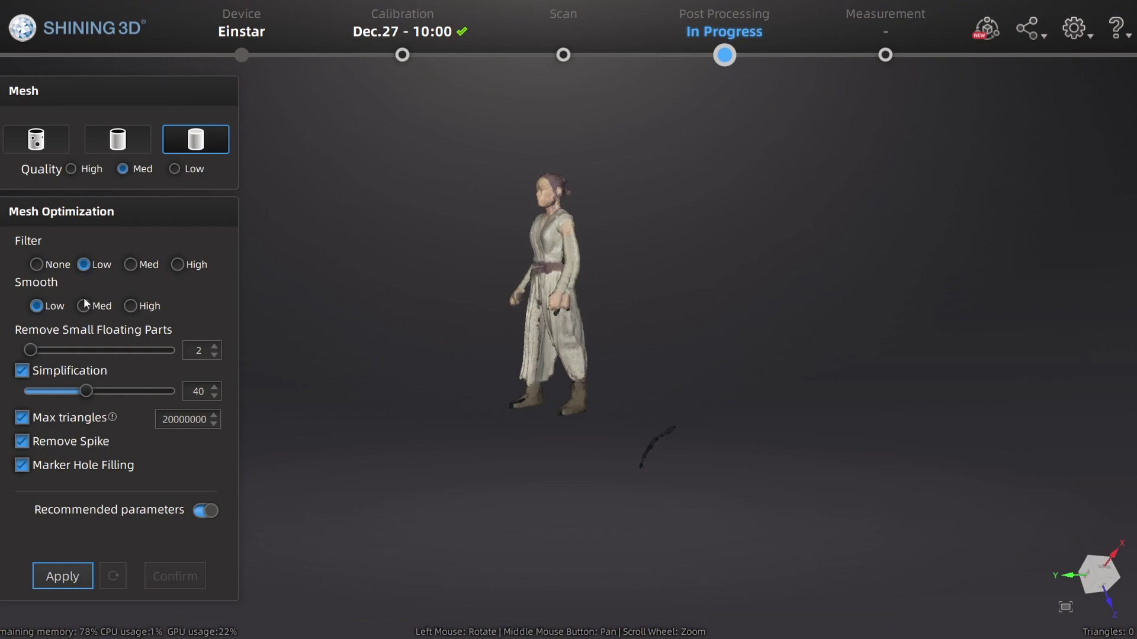
{"action": "left_click", "coordinate": [72, 577]}
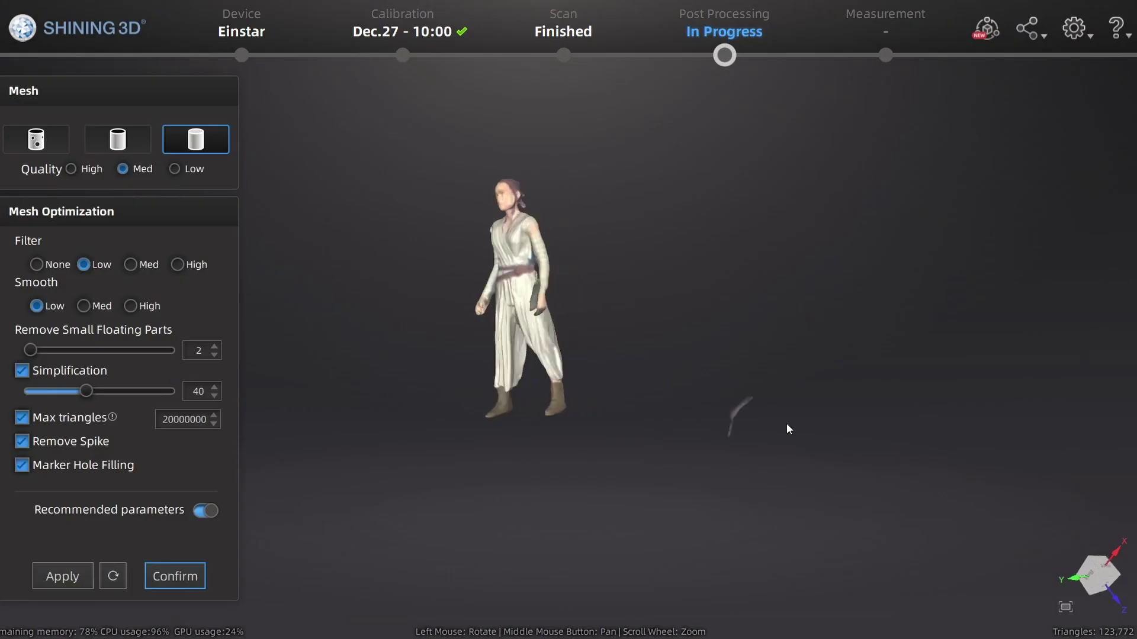
{"action": "left_click_drag", "start_coordinate": [728, 249], "coordinate": [521, 294]}
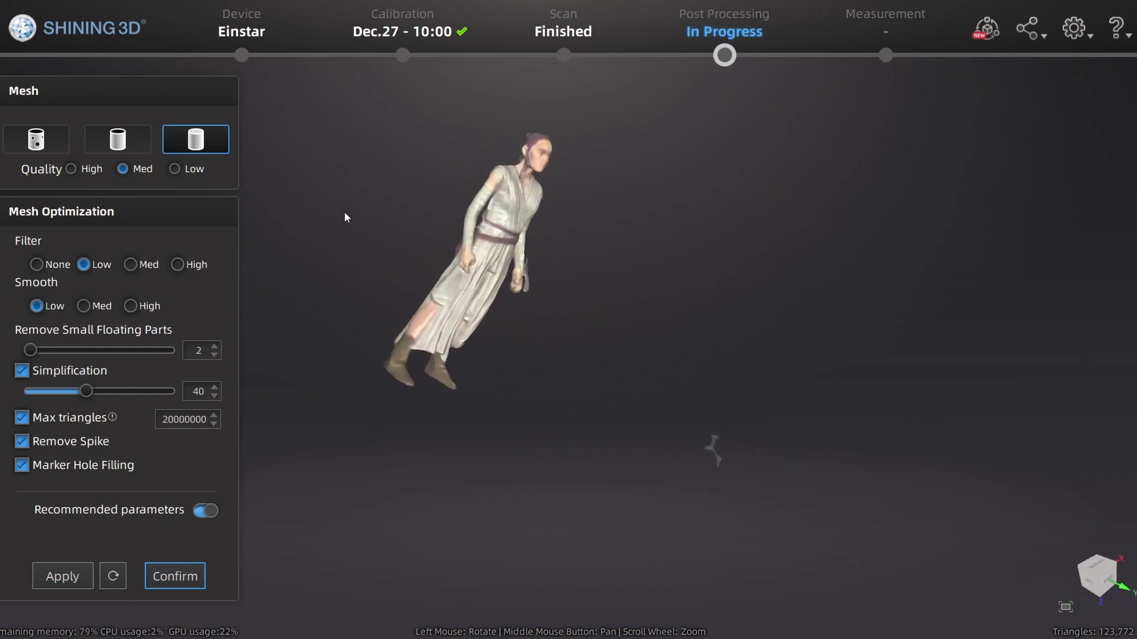
{"action": "left_click_drag", "start_coordinate": [477, 472], "coordinate": [426, 450]}
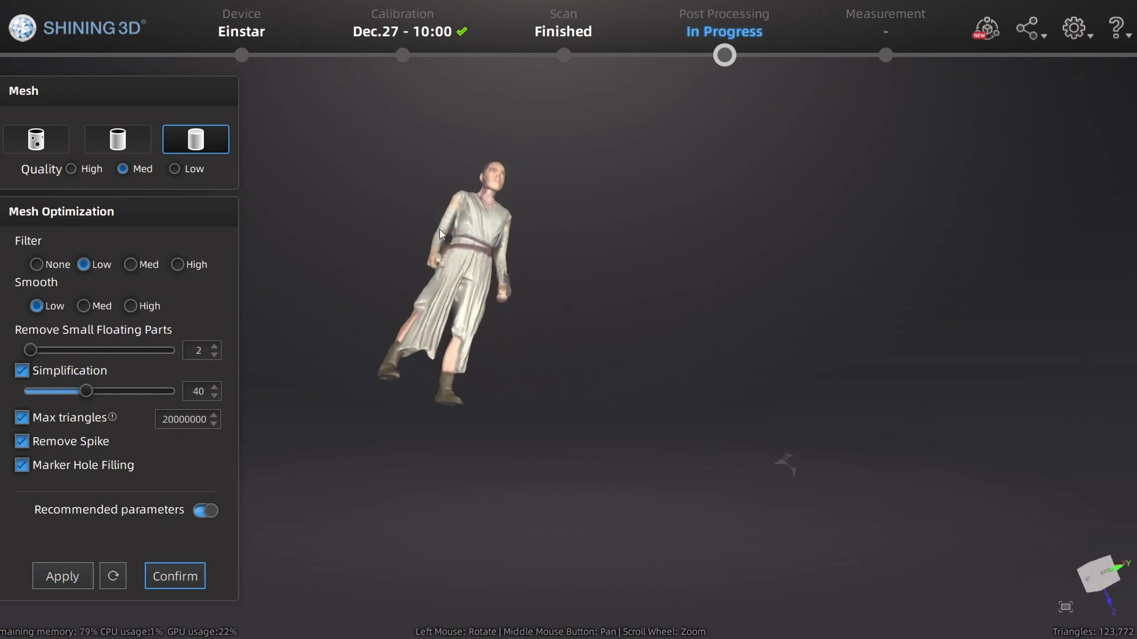
{"action": "left_click", "coordinate": [178, 577]}
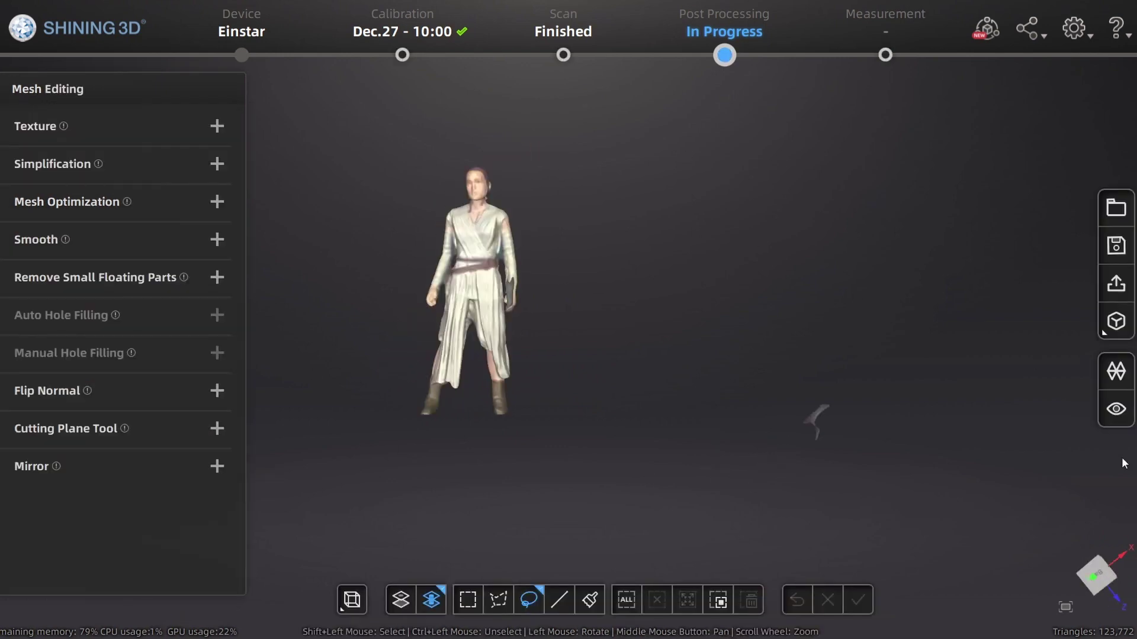
Remap the mesh texture, then paint over the robe's dark blotch with a 6 px brush
{"action": "left_click", "coordinate": [1114, 377]}
{"action": "left_click", "coordinate": [510, 391]}
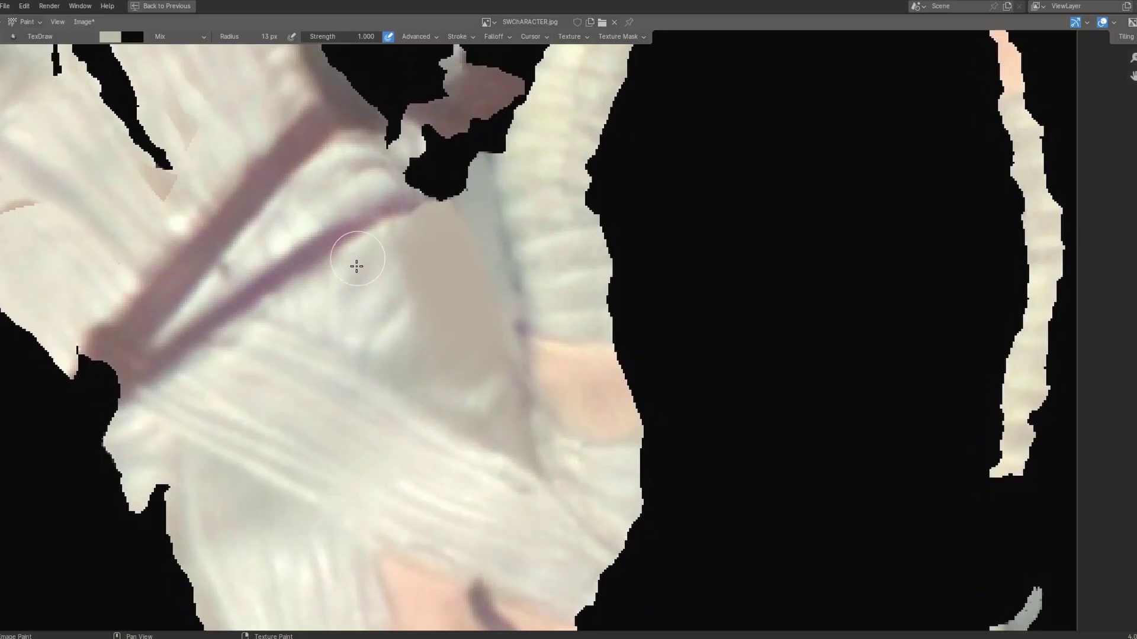
{"action": "key", "text": "bracketleft"}
{"action": "key", "text": "bracketleft"}
{"action": "key", "text": "bracketleft"}
{"action": "key", "text": "bracketleft"}
{"action": "key", "text": "bracketleft"}
{"action": "key", "text": "bracketleft"}
{"action": "key", "text": "bracketleft"}
{"action": "left_click_drag", "start_coordinate": [414, 313], "coordinate": [449, 260]}
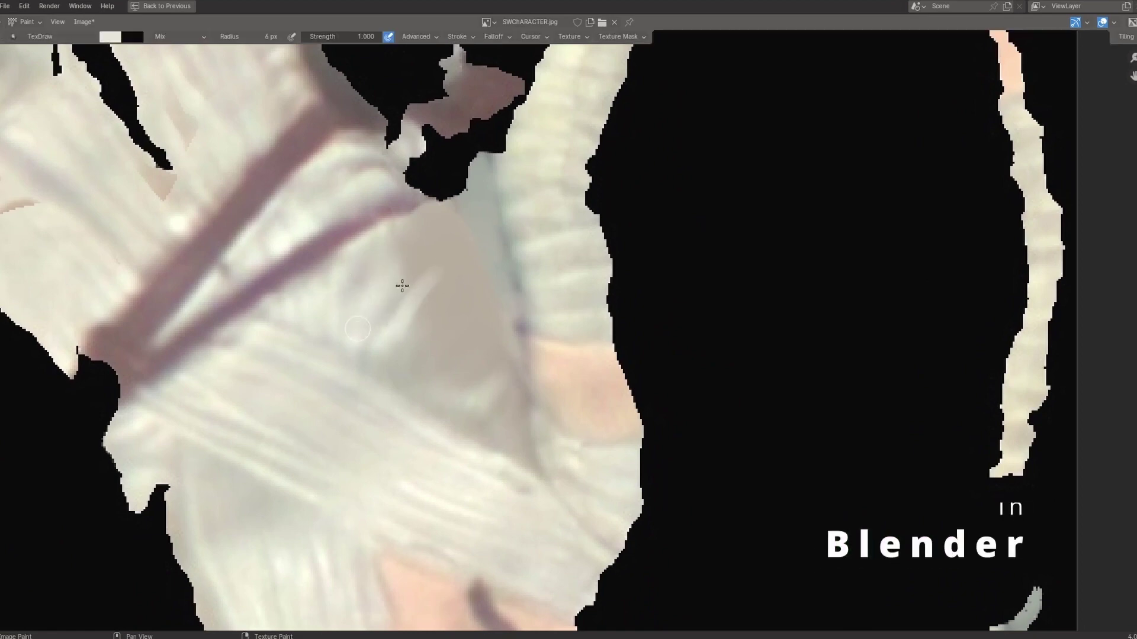